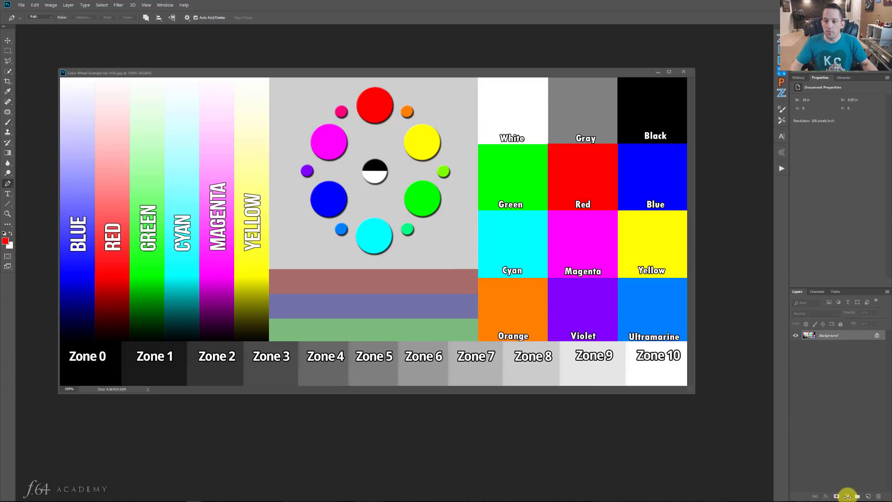
Add a Solid Color fill layer, then cancel it
left_click(847, 497)
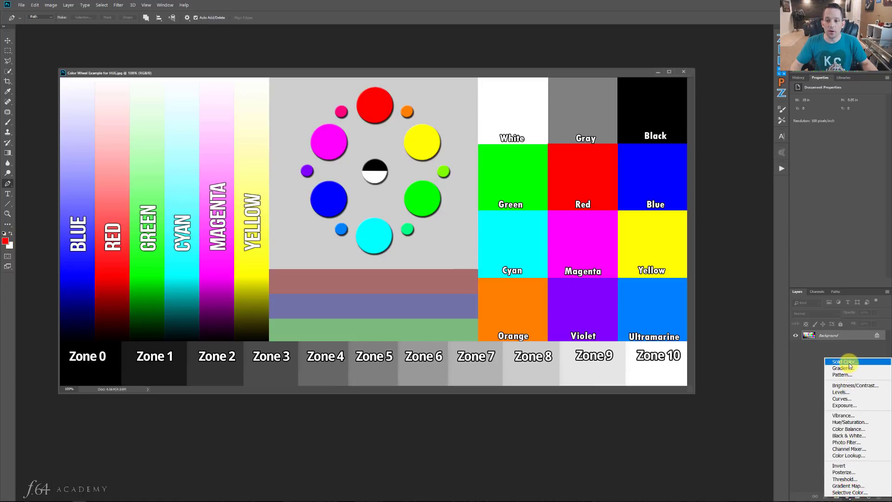
left_click(849, 363)
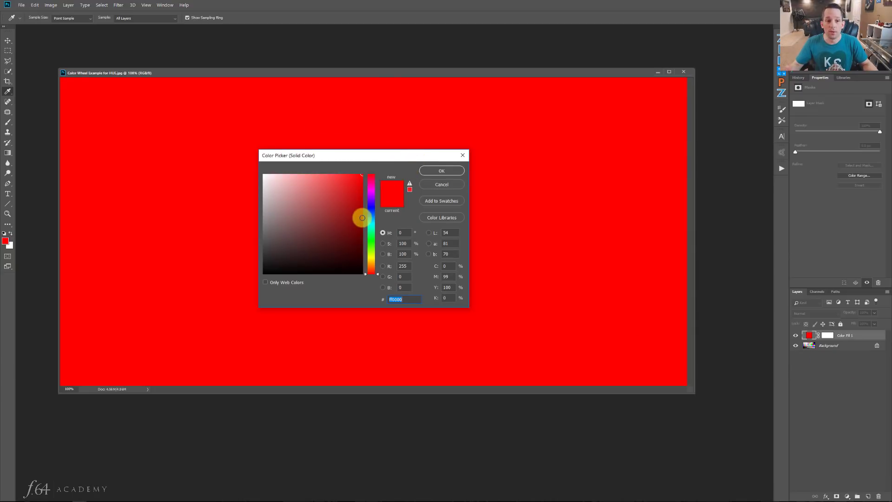
left_click(440, 187)
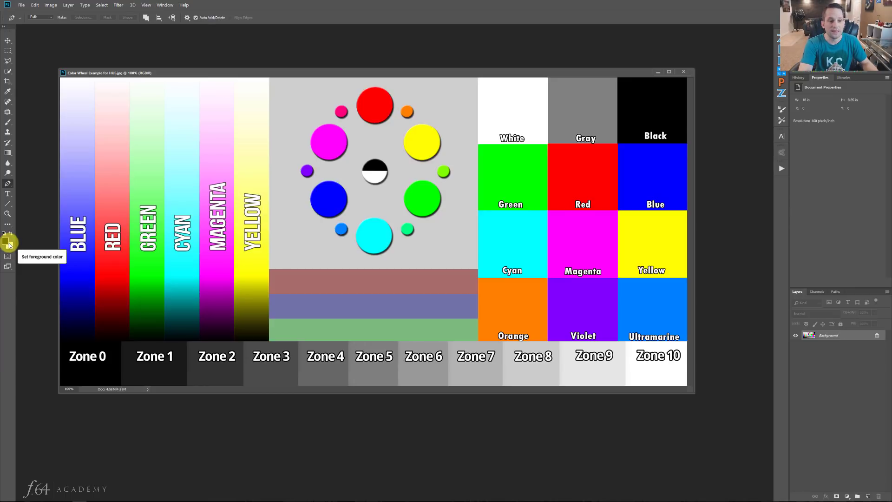
Reset colours to default black and white, then add and cancel a black Solid Color fill
key("d")
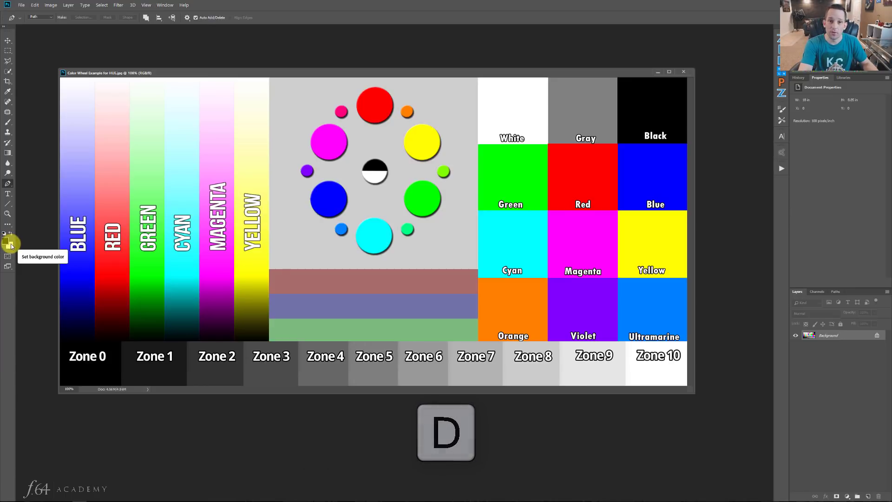
left_click(847, 496)
left_click(844, 359)
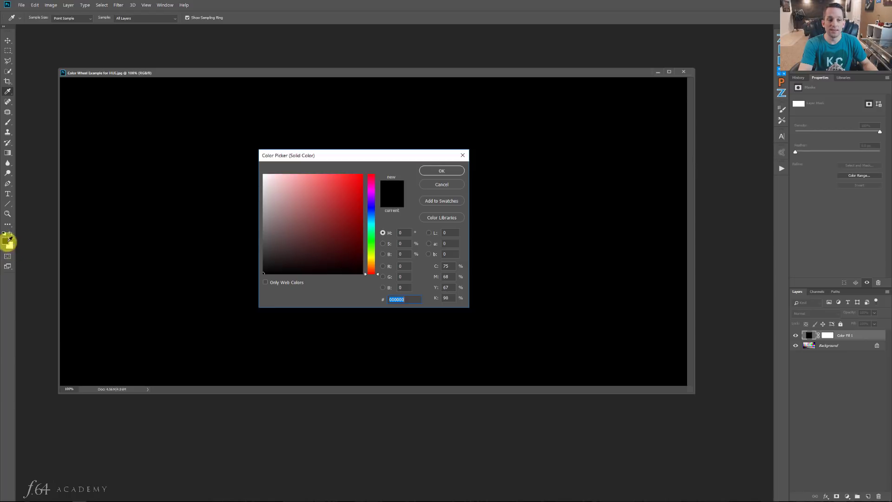
left_click(437, 184)
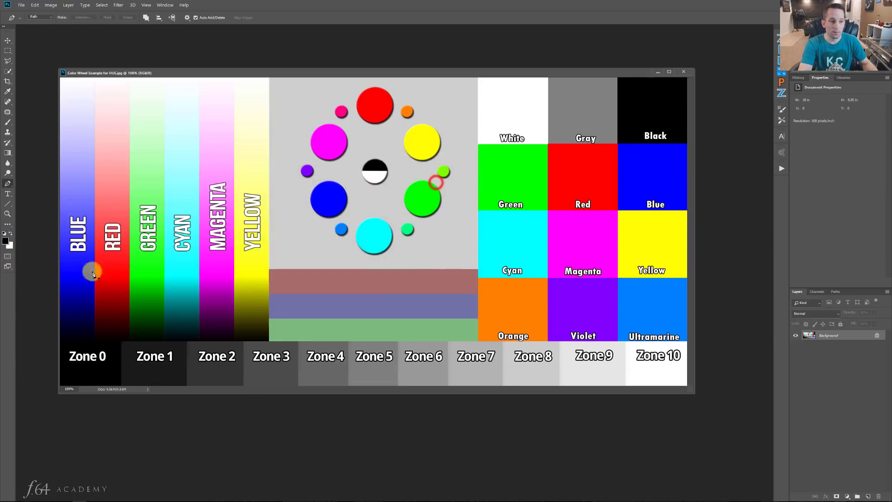
Swap foreground and background colours three times, leaving white as the foreground
key("x")
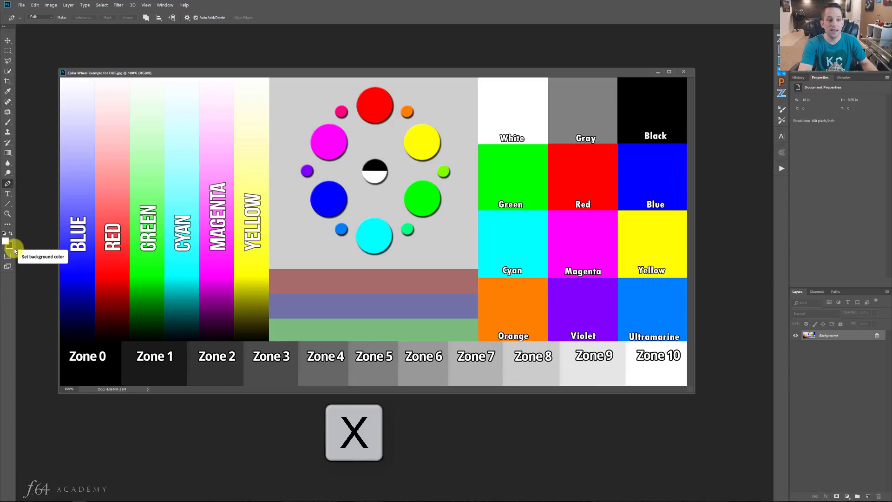
key("x")
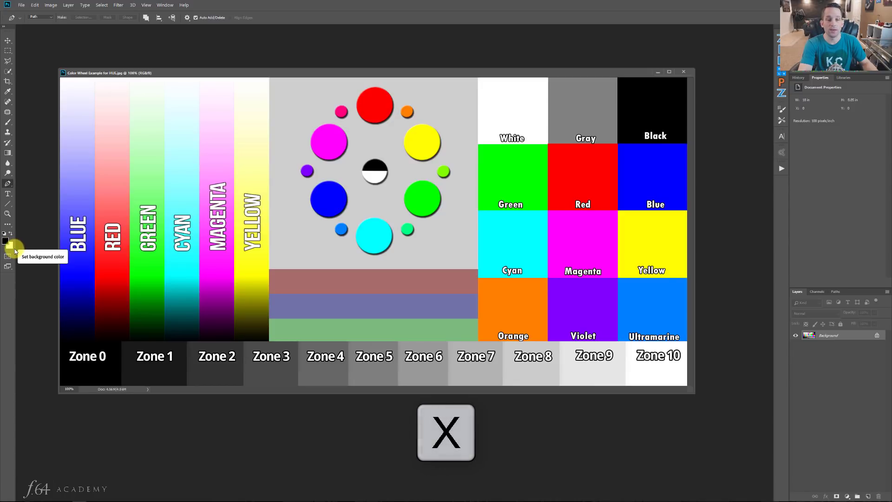
key("x")
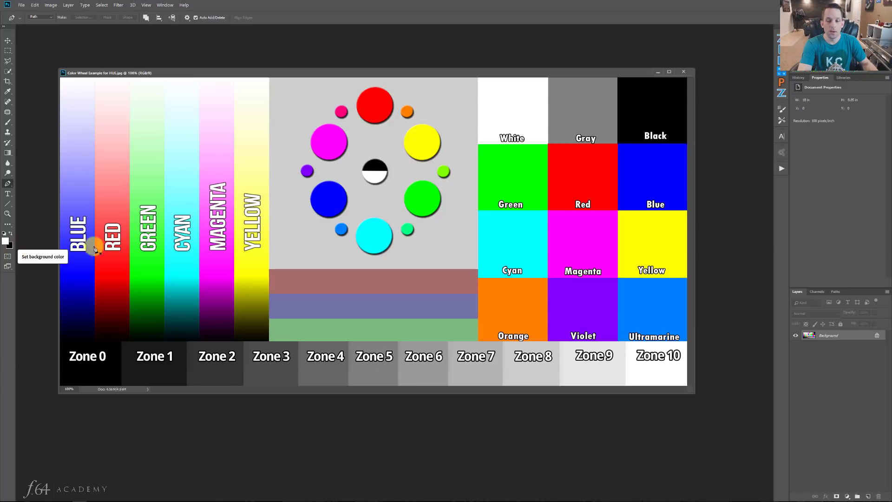
Add a new Solid Color fill layer, with its picker starting at white ffffff
left_click(847, 496)
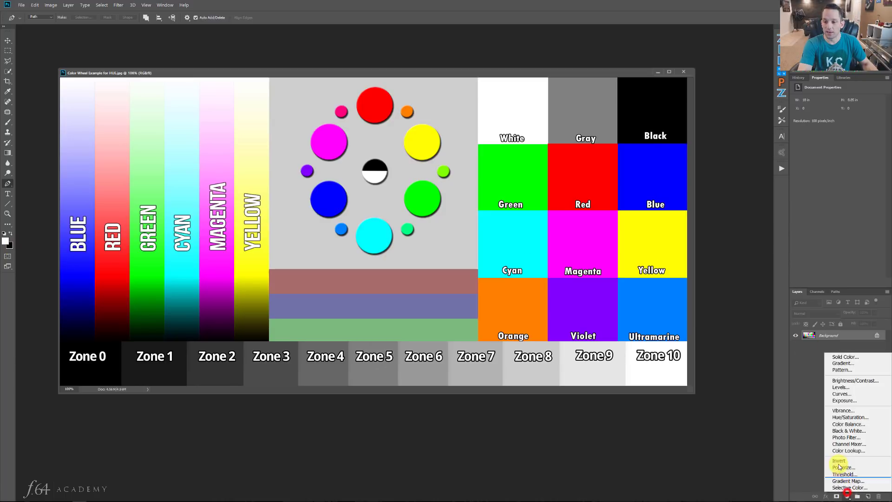
left_click(839, 356)
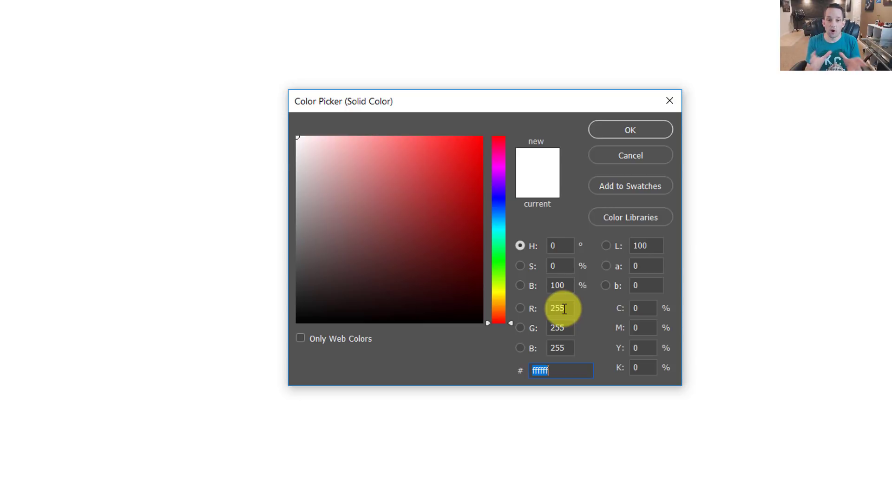
Enter hex 2489c3 to make the fill a medium blue (RGB 36/137/195)
left_click(548, 372)
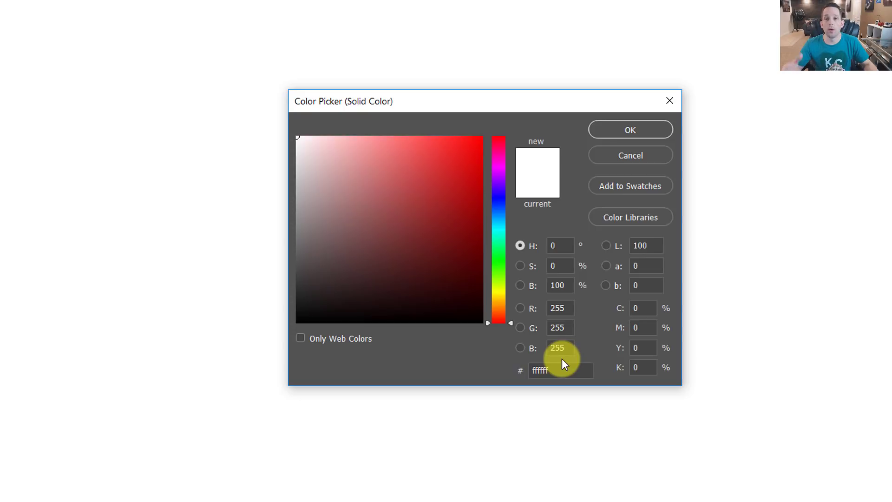
double_click(559, 370)
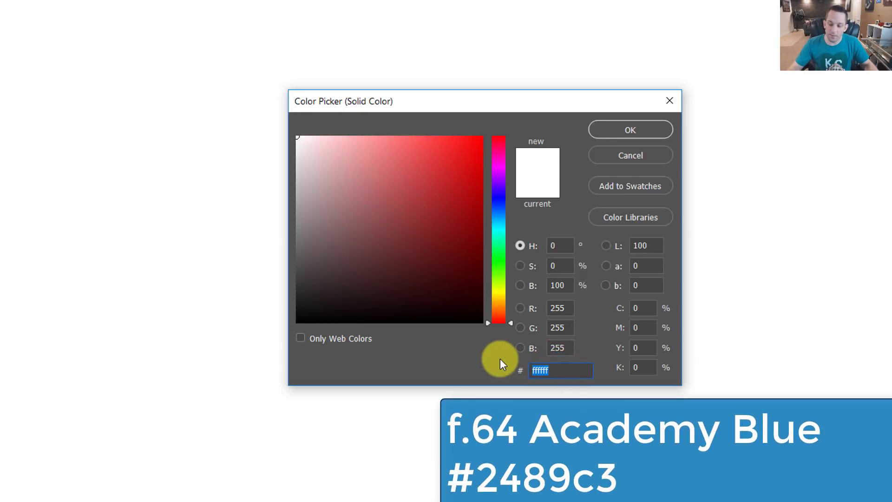
type("2489")
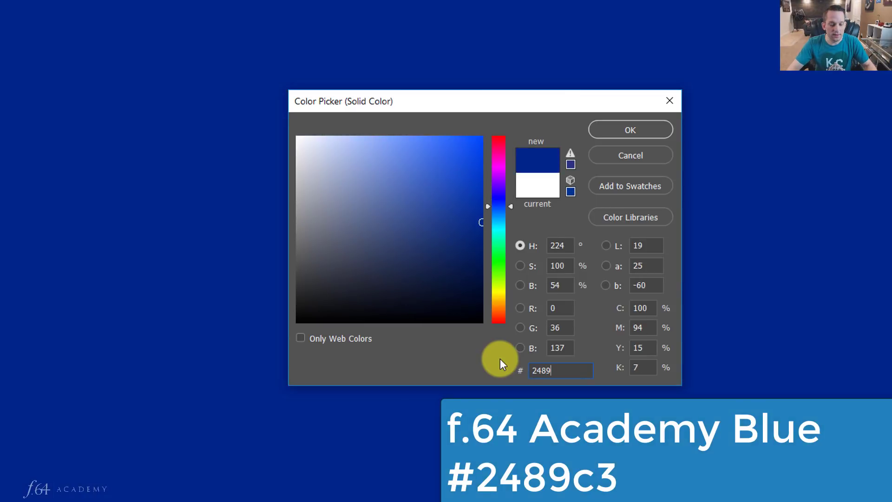
type("c3")
double_click(562, 361)
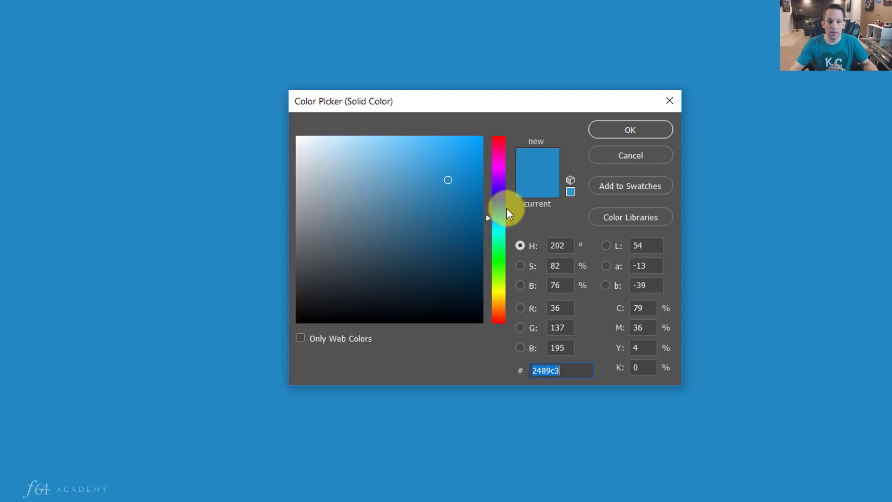
Move the hue toward red, then enter hue 345
left_click_drag(509, 218, 516, 145)
left_click(566, 248)
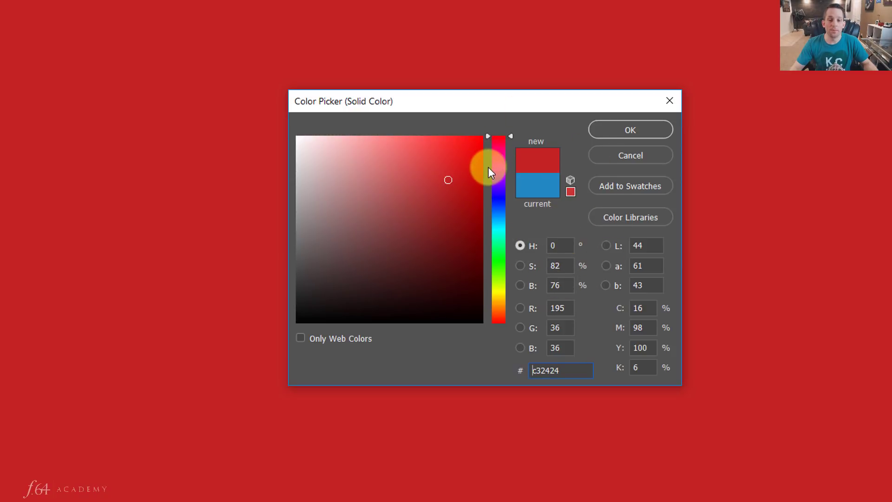
left_click(564, 245)
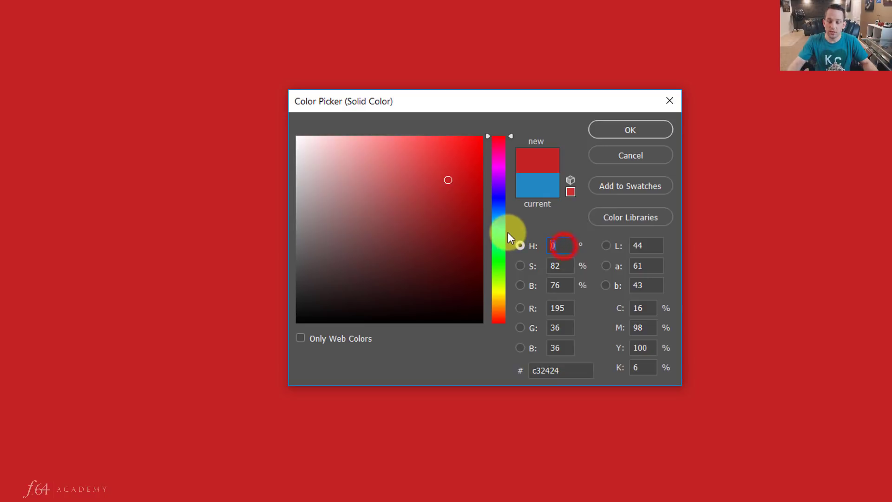
type("345")
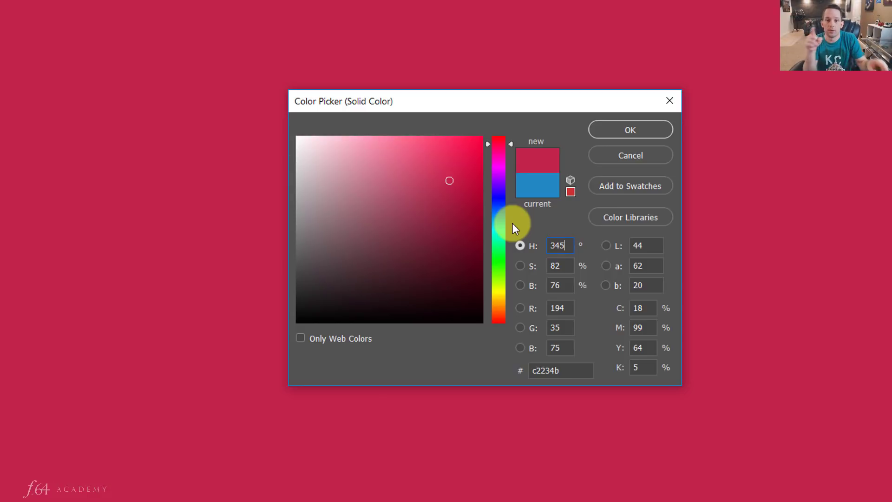
Set saturation and brightness to 100% for the pinkish red ff0040
left_click(567, 265)
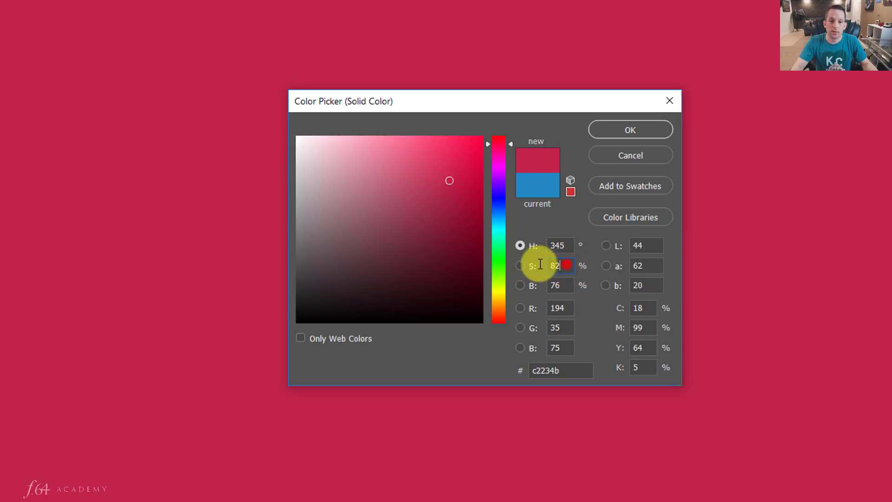
key("BackSpace")
key("BackSpace")
type("100")
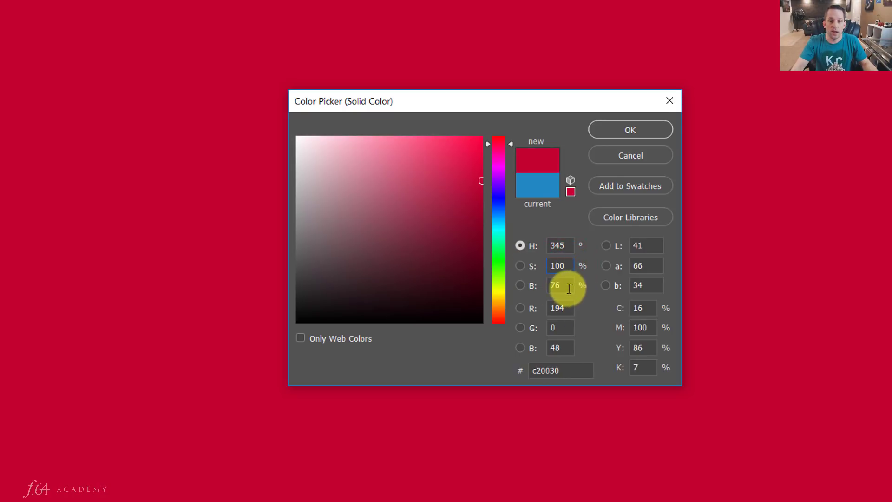
left_click(568, 287)
key("BackSpace")
key("BackSpace")
type("100")
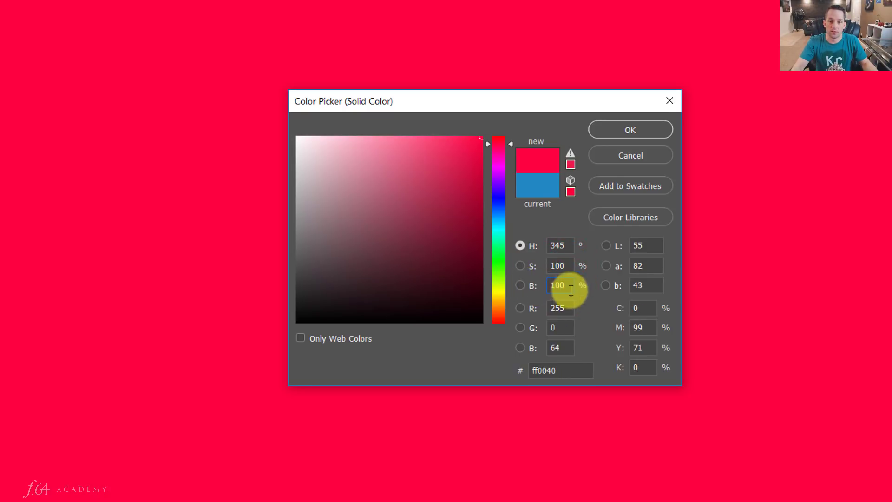
left_click(569, 286)
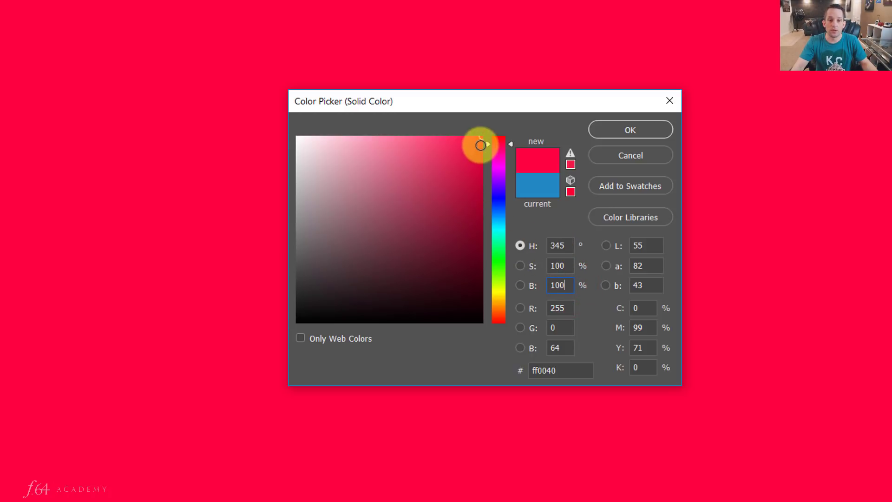
double_click(563, 250)
Enter hue 180 for pure cyan 00ffff and check its R, G and B values
type("180")
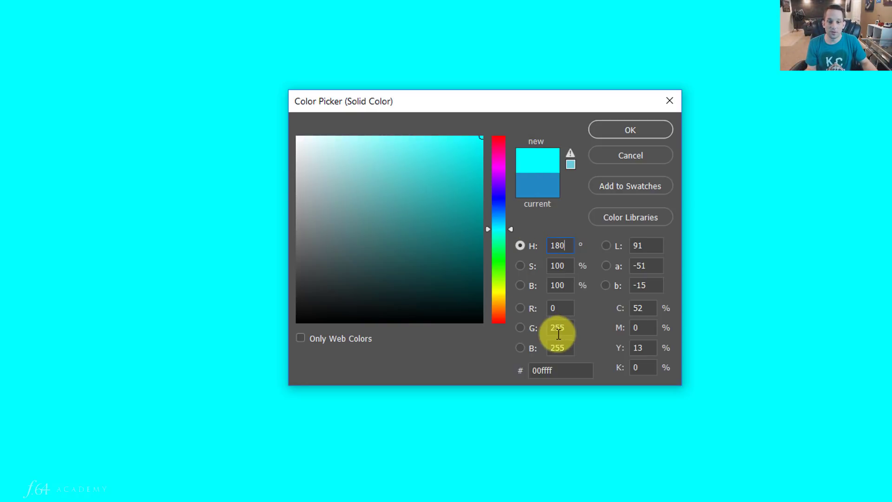
left_click(559, 308)
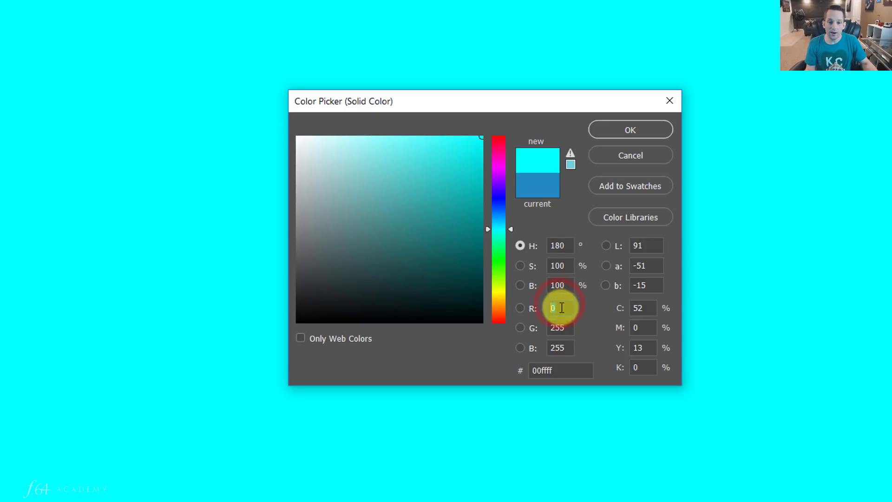
left_click(562, 325)
left_click(571, 348)
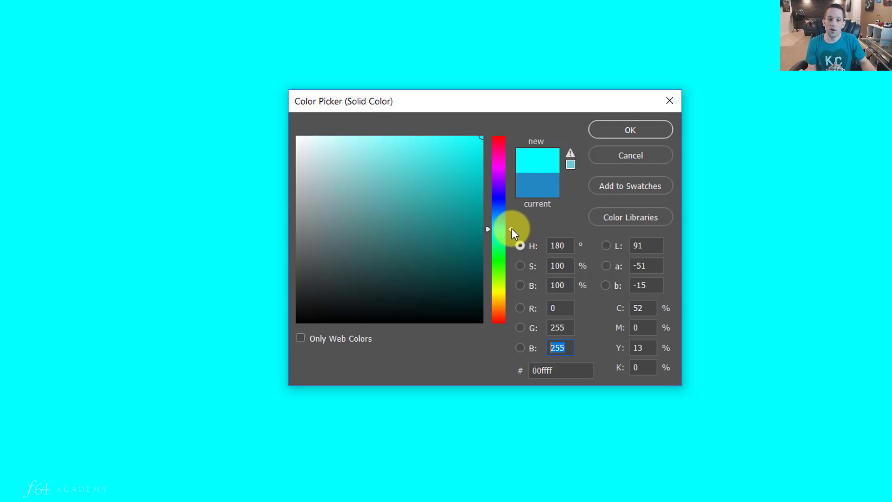
Shift the hue to magenta and preview its saturation and brightness variations
left_click_drag(511, 227, 516, 165)
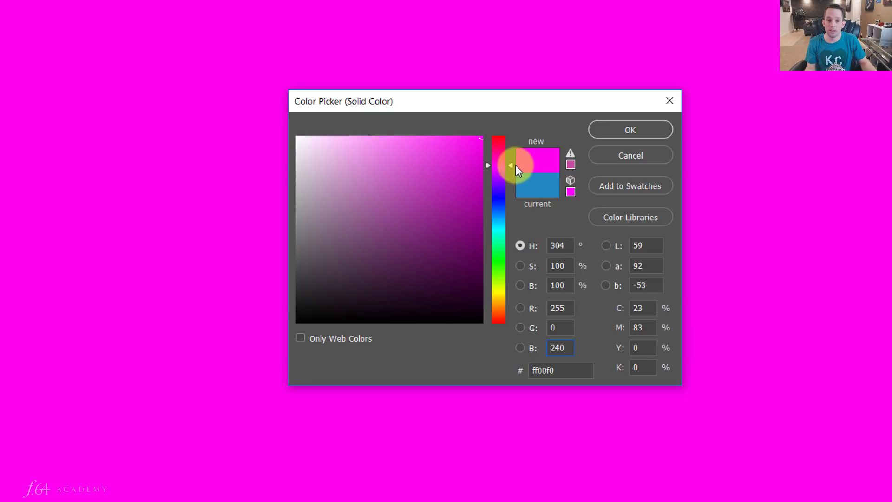
left_click(520, 265)
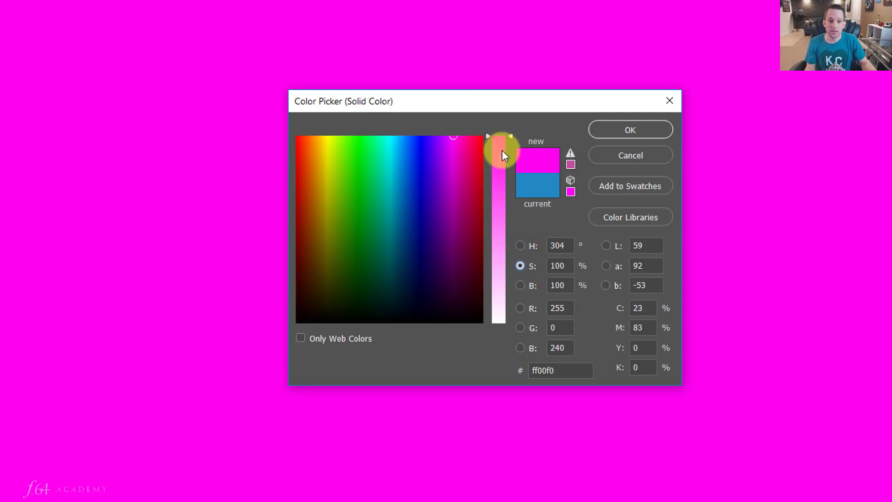
mouse_move(509, 136)
left_mouse_down()
mouse_move(513, 325)
mouse_move(506, 120)
left_mouse_up()
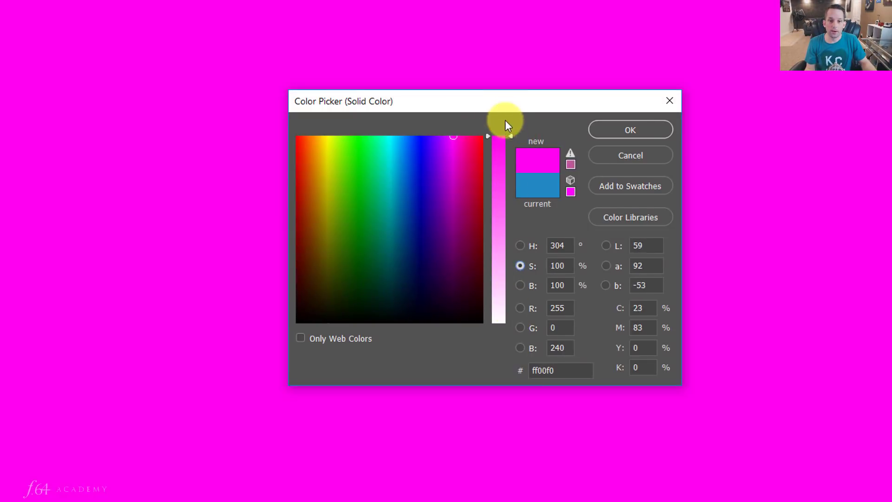
left_click(520, 286)
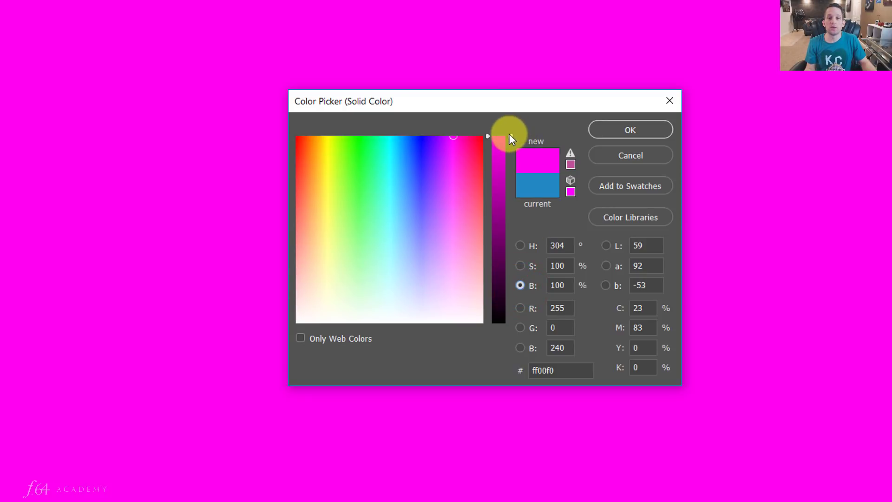
left_click_drag(512, 141, 502, 111)
left_click(521, 265)
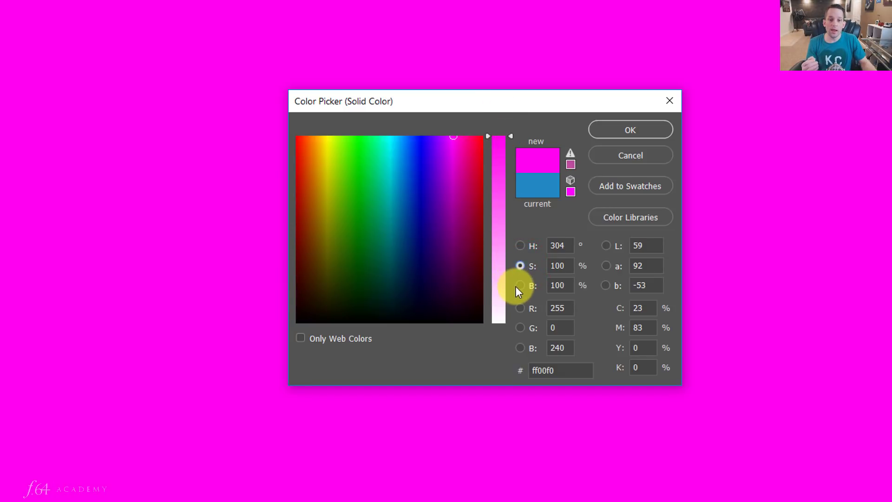
left_click(520, 285)
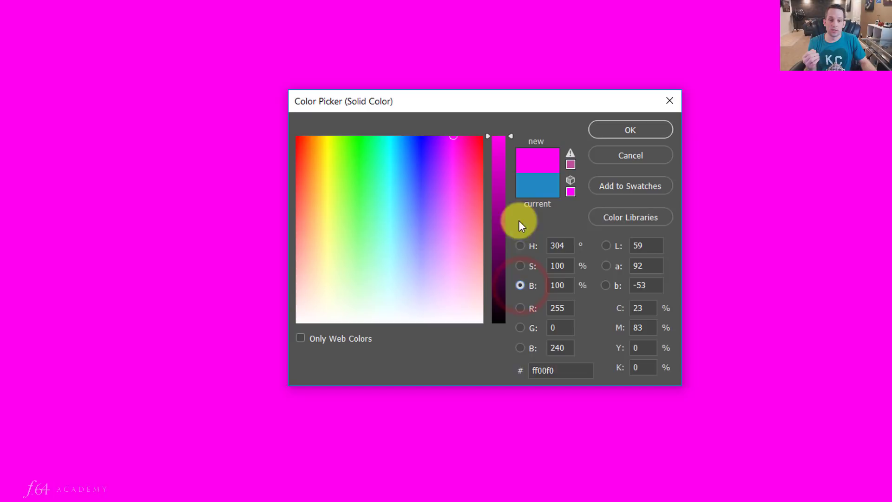
mouse_move(512, 140)
left_mouse_down()
mouse_move(505, 233)
mouse_move(507, 124)
left_mouse_up()
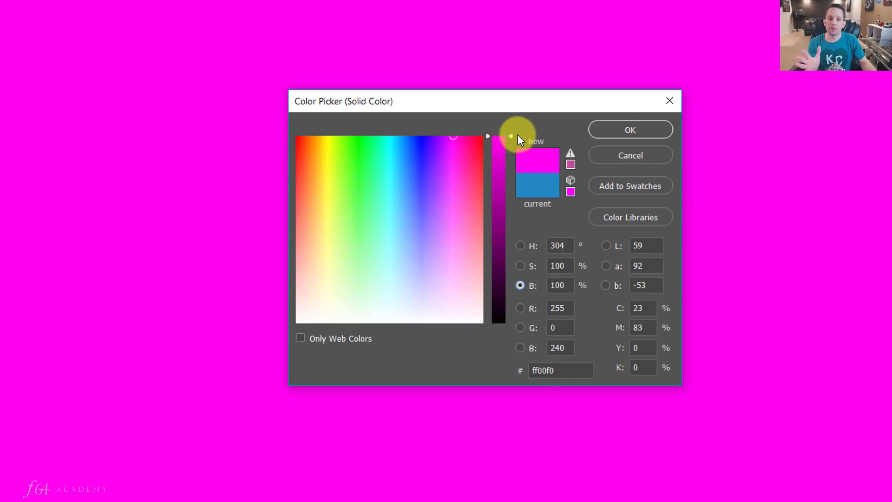
Darken the magenta to 71% brightness (b500aa) and return to hue mode
left_click(519, 245)
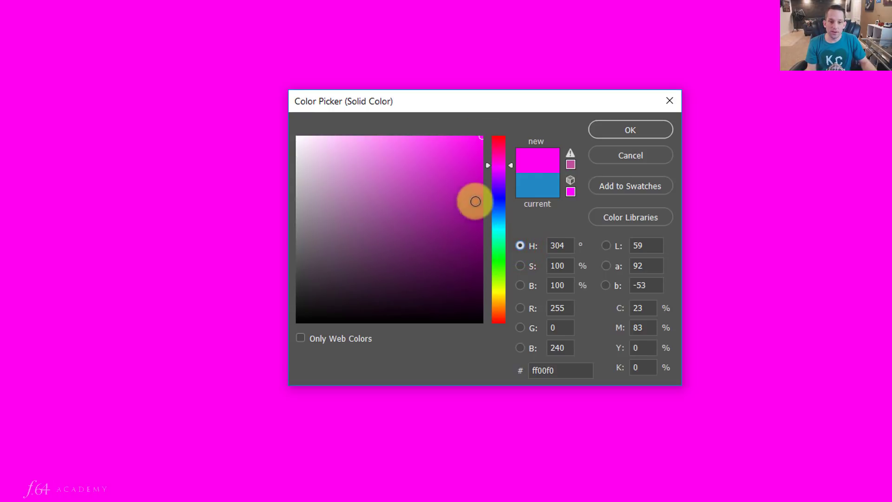
left_click(520, 285)
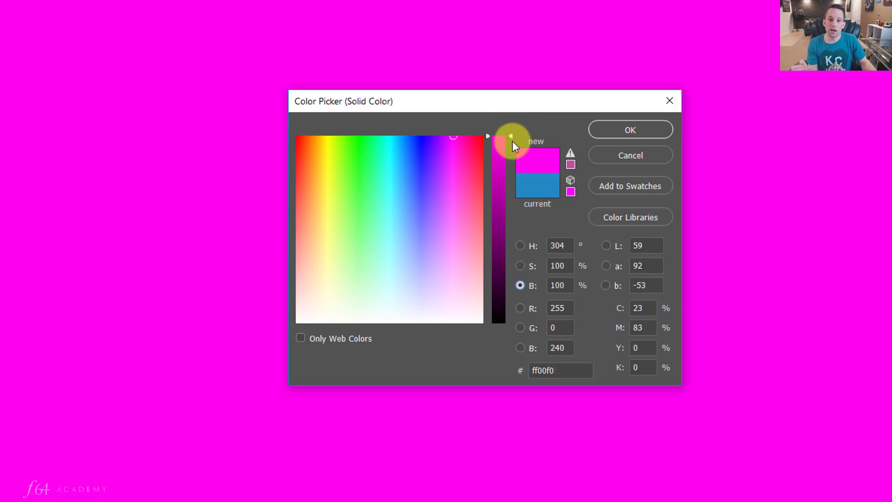
left_click_drag(512, 141, 504, 190)
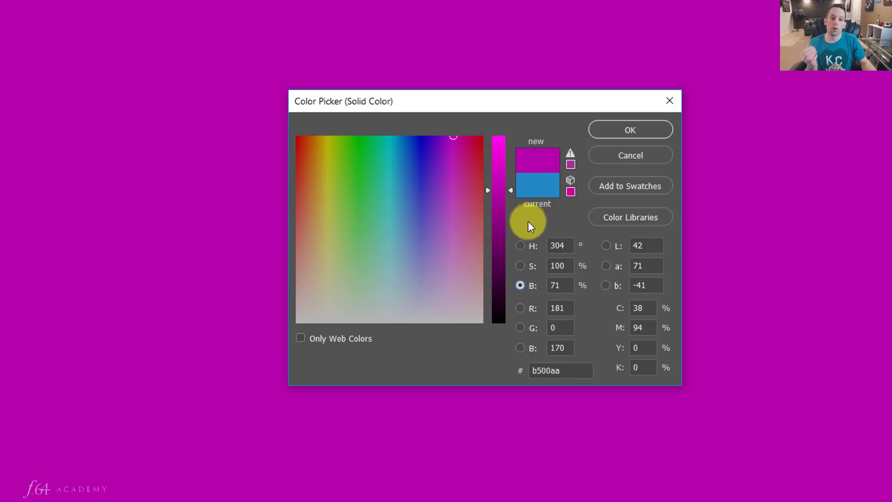
left_click(521, 249)
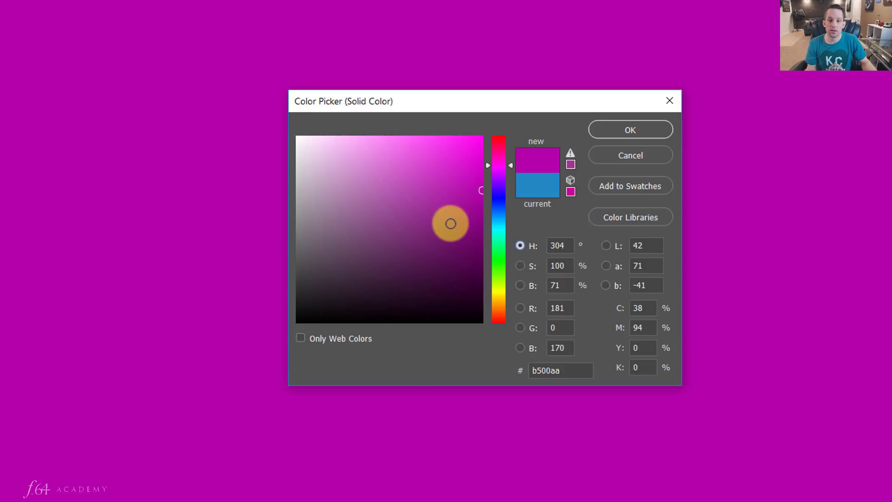
Compare the R, G and B channel views, then return to hue mode
left_click(520, 308)
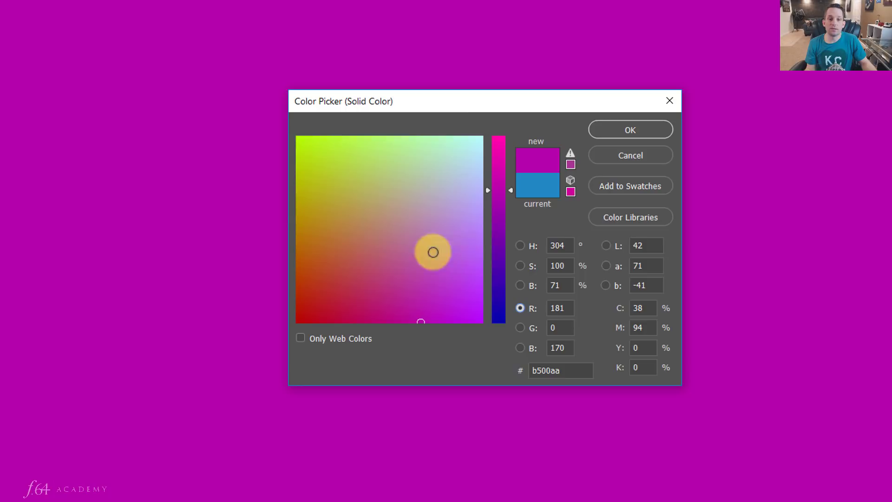
left_click(520, 327)
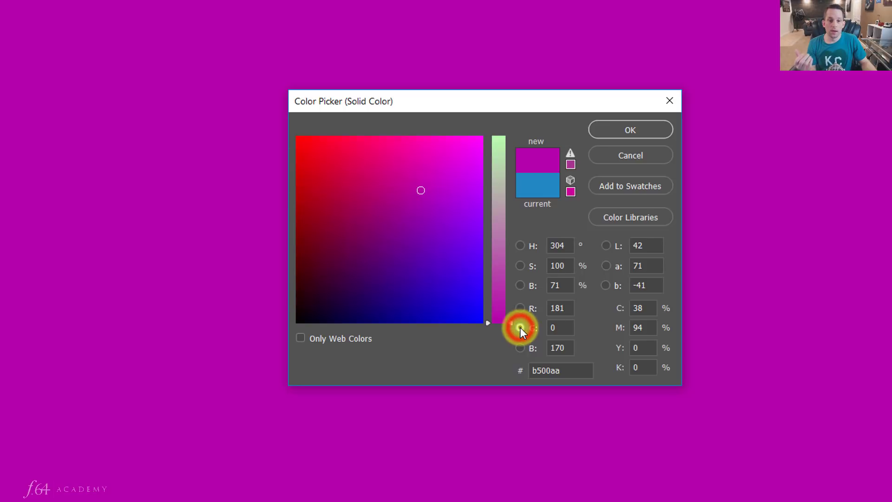
left_click(517, 344)
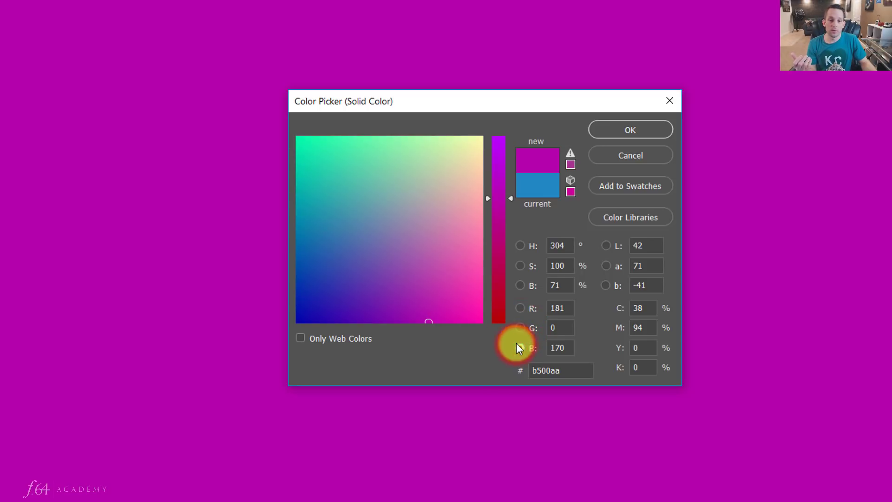
left_click(520, 246)
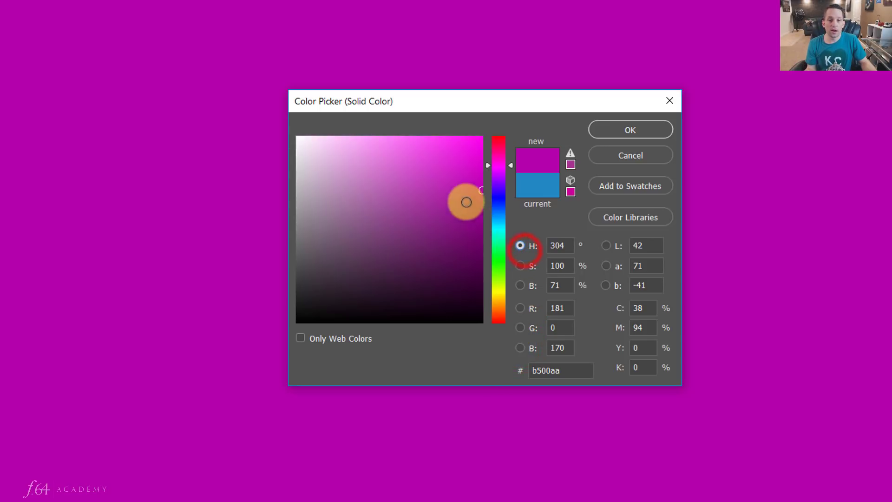
Shift the hue to green (H 120, 00b500) and compare the G, L, a and b views
left_click_drag(501, 211, 502, 261)
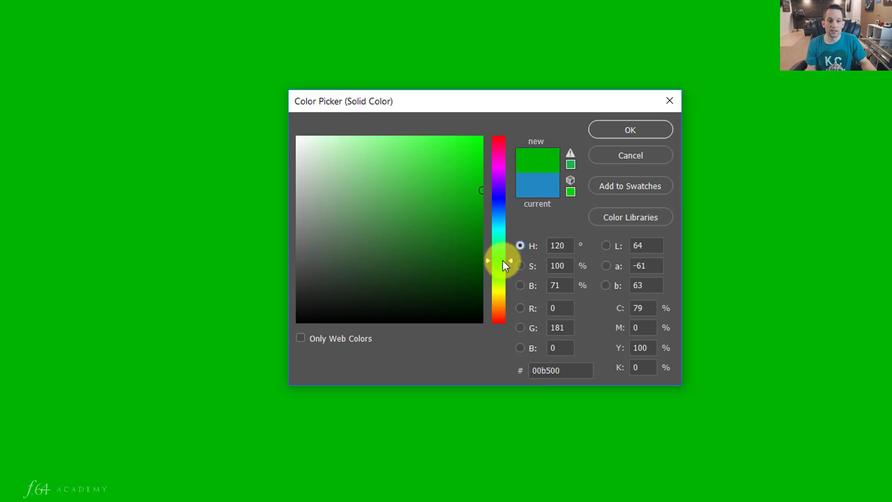
left_click(520, 328)
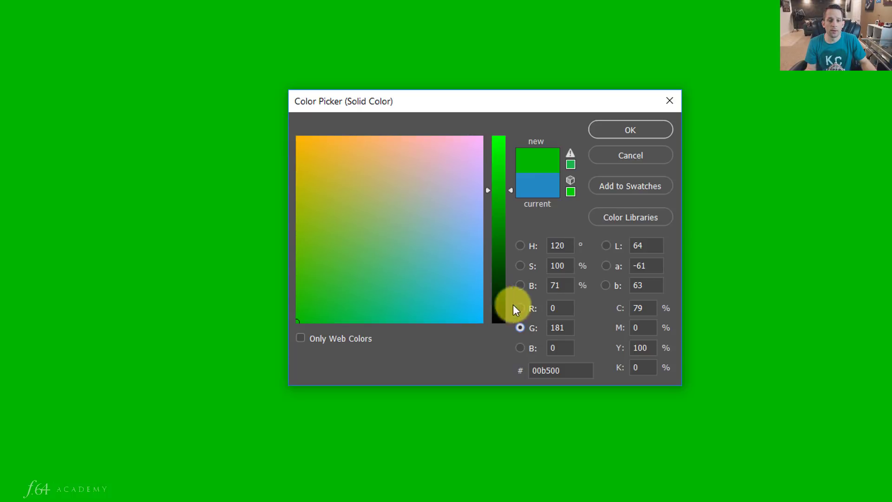
left_click(605, 246)
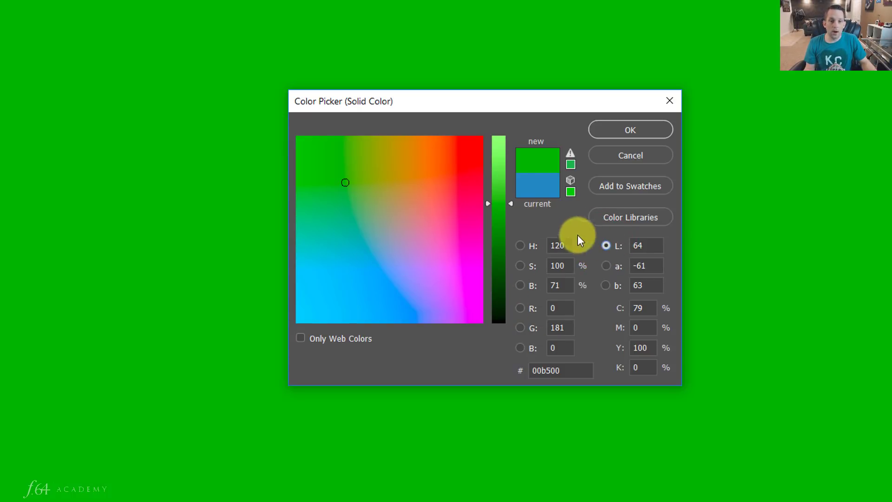
left_click(606, 266)
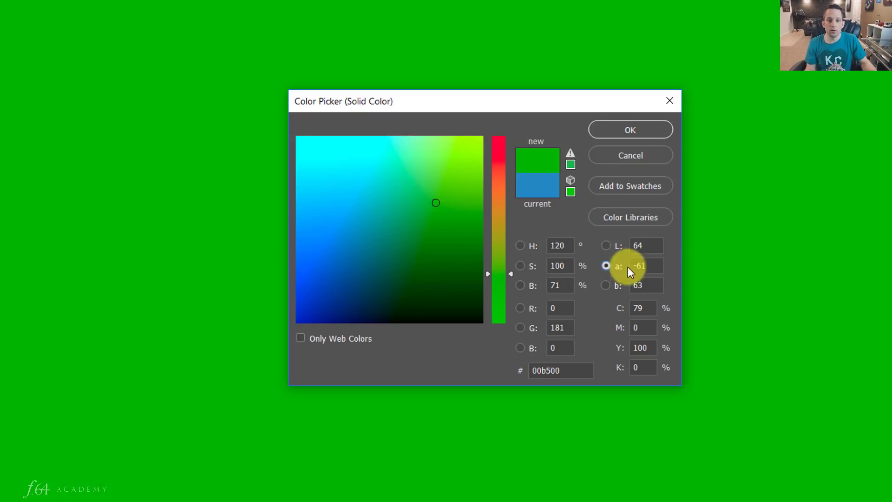
left_click(606, 285)
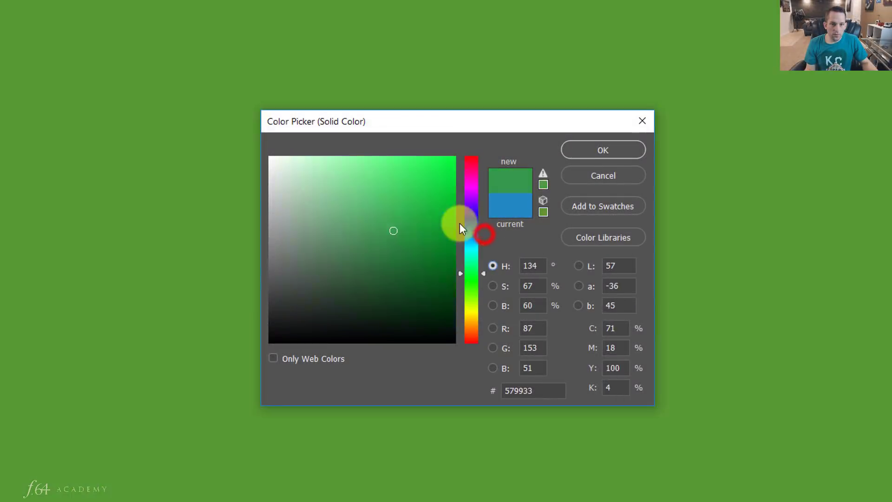
Sweep through hues, reset to the original blue, then shift to purple b224c3 (H 294)
left_click(478, 239)
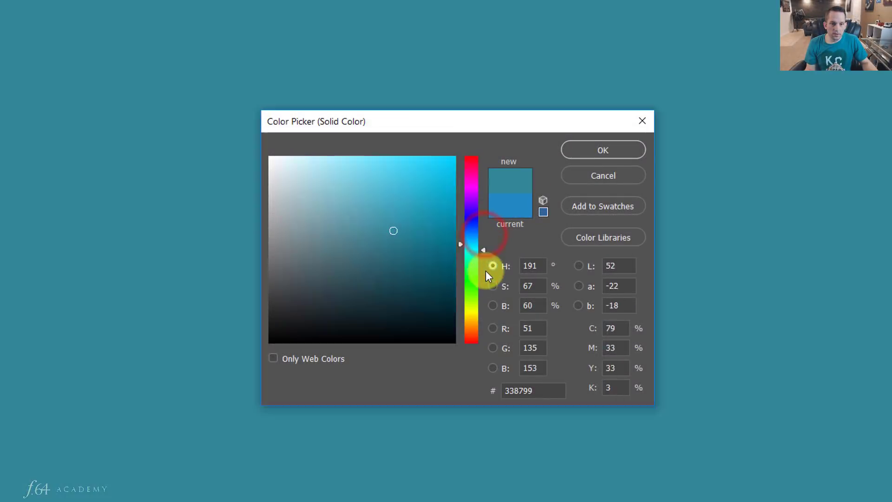
left_click_drag(486, 271, 480, 218)
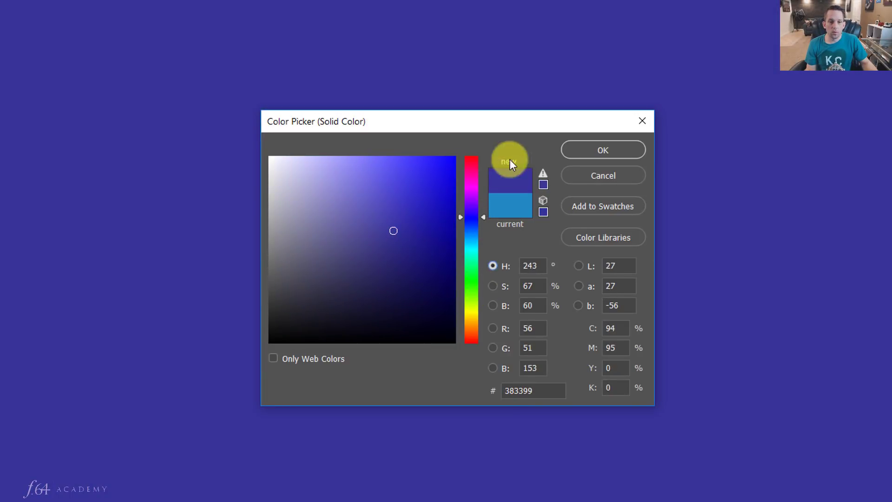
left_click(519, 205)
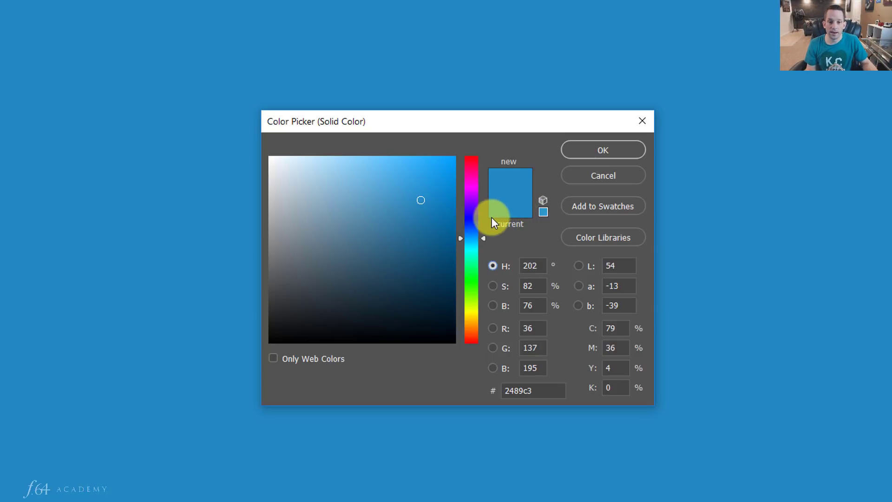
left_click_drag(484, 238, 521, 190)
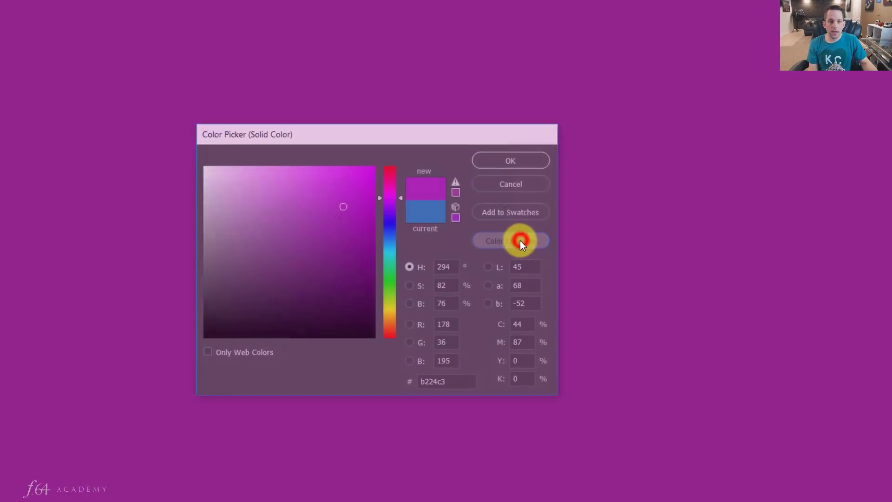
Browse the PANTONE+ CMYK Coated colour book, then return to the picker at purple 93268f
left_click(464, 234)
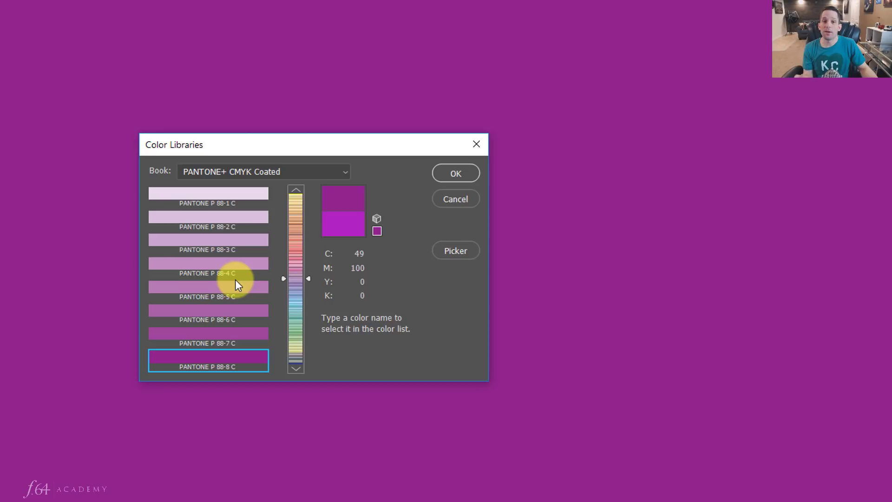
left_click(277, 168)
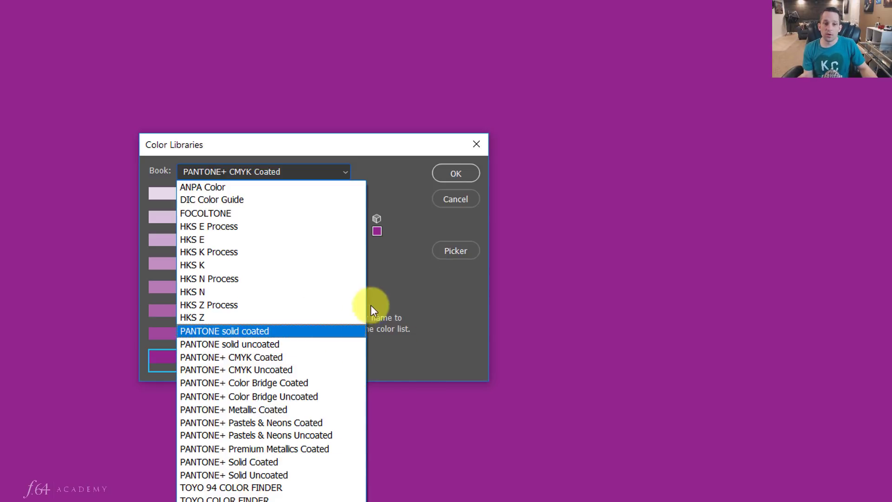
left_click(424, 275)
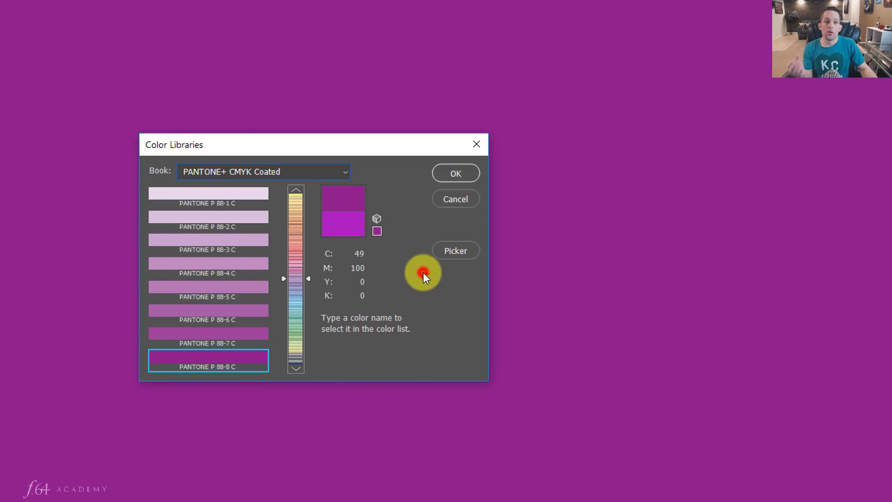
left_click(456, 250)
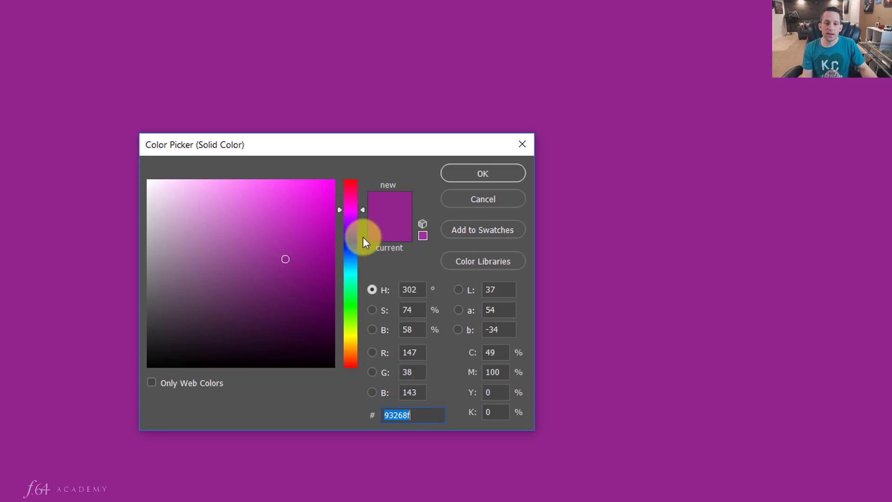
Enter hex 2489c3, then toggle Only Web Colors on and off, leaving blue 3399cc
left_click(418, 414)
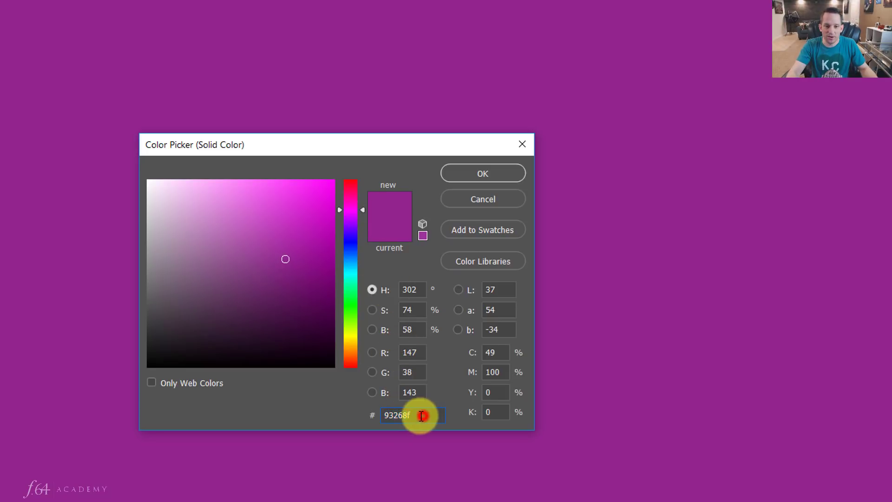
type("2489")
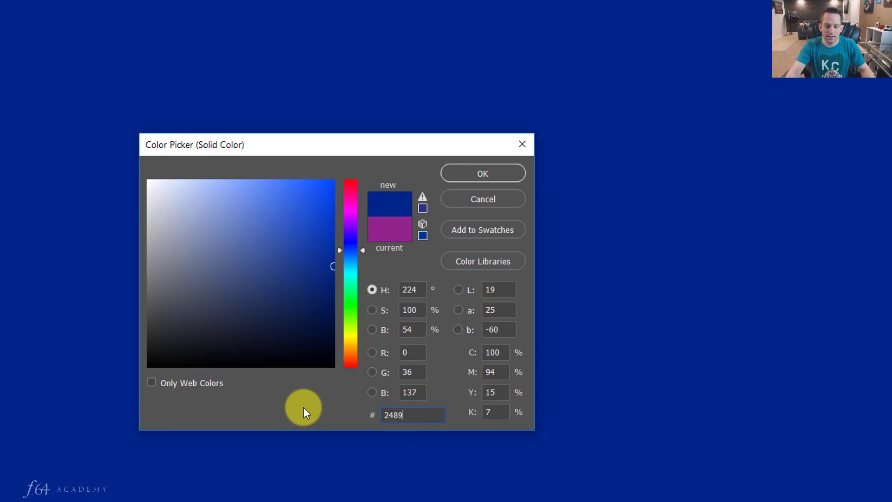
type("c3")
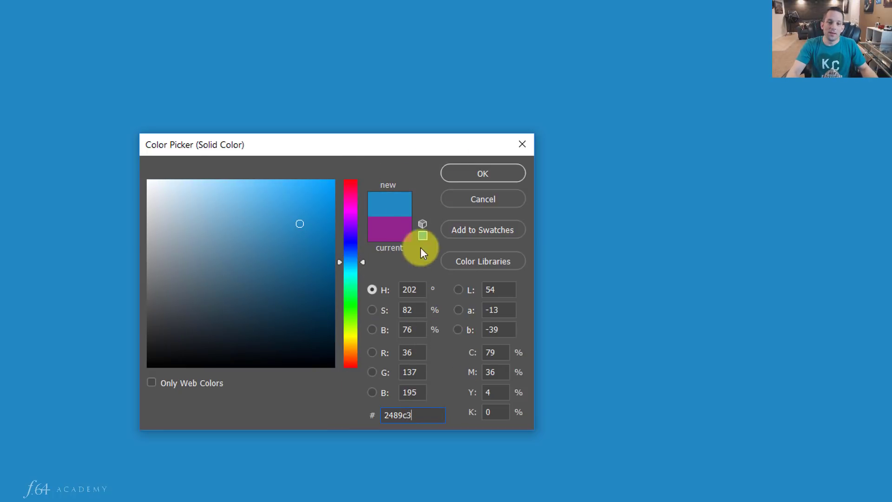
left_click(191, 383)
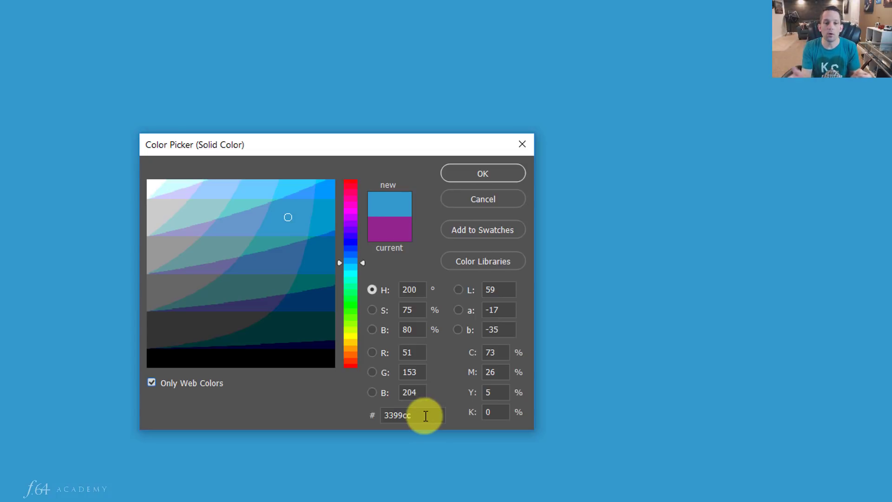
left_click(151, 382)
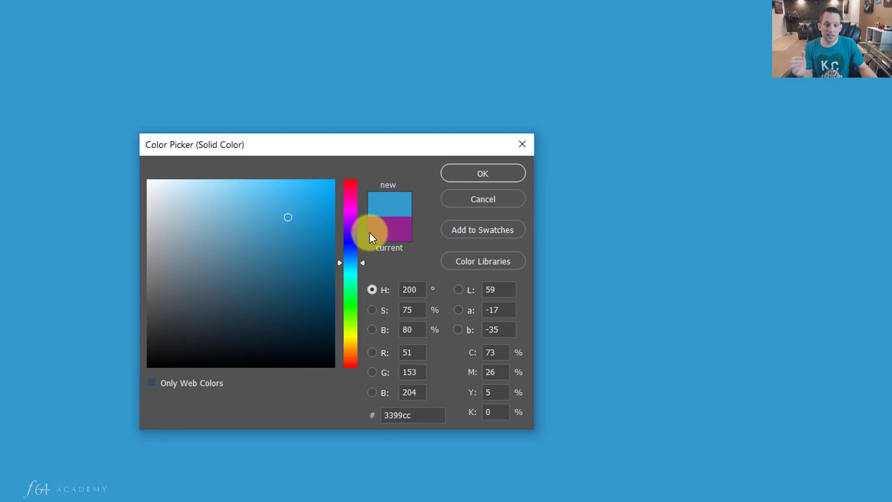
Restore the original purple and snap it to web-safe hex 993399 with Only Web Colors
left_click(384, 229)
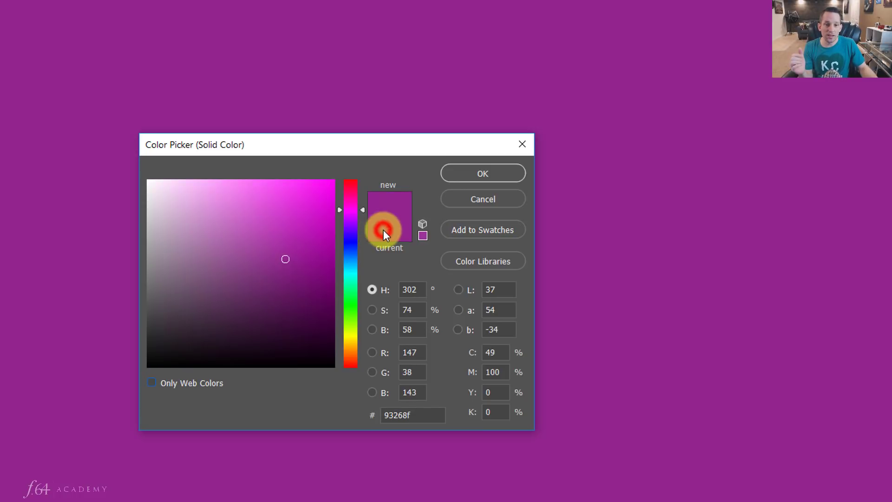
left_click(202, 381)
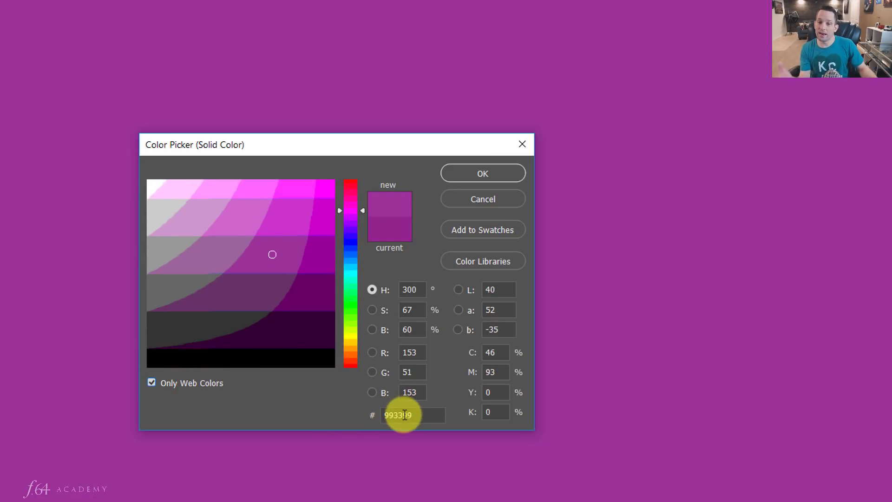
left_click(204, 381)
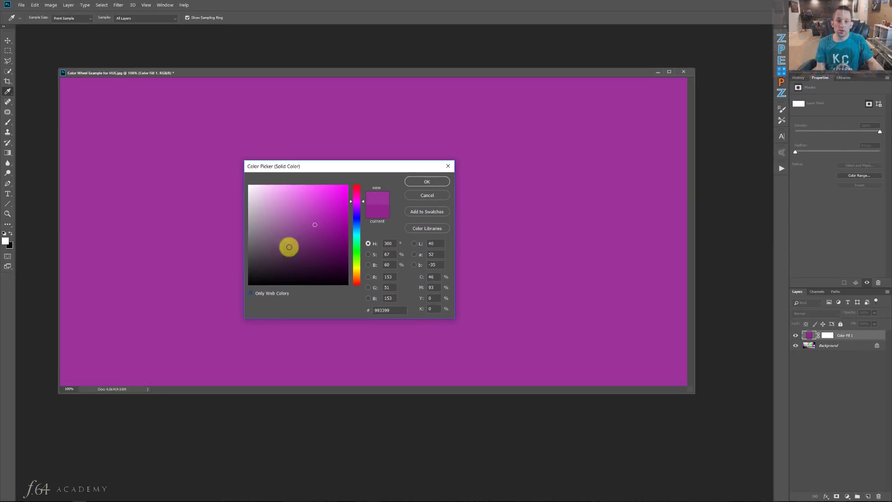
Commit the 993399 fill, toggle Color Fill 1 visibility off and on, and check the foreground picker
left_click(424, 182)
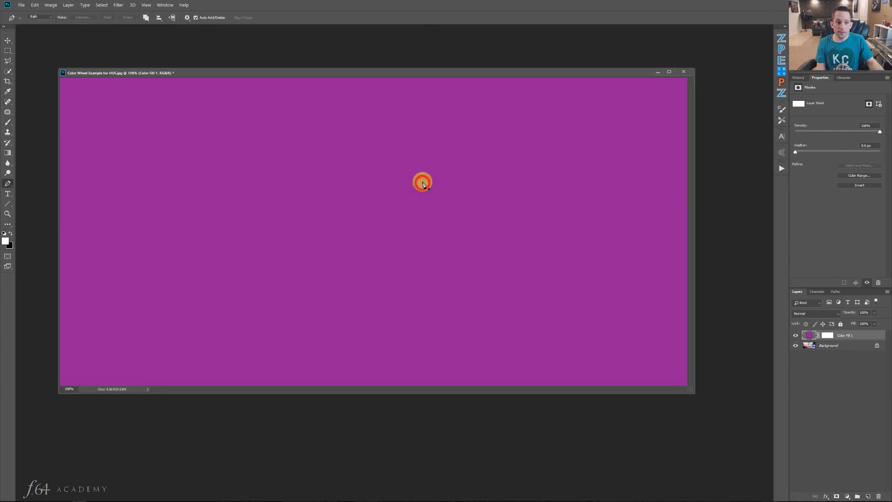
left_click(796, 335)
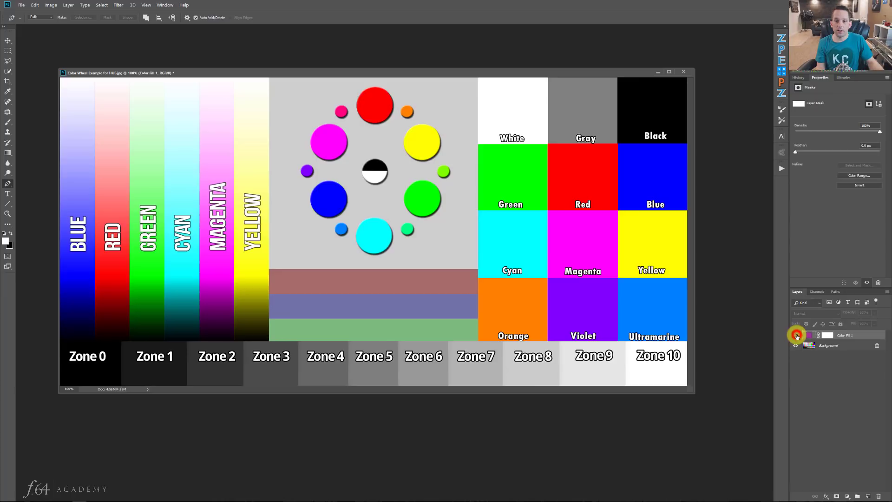
left_click(796, 336)
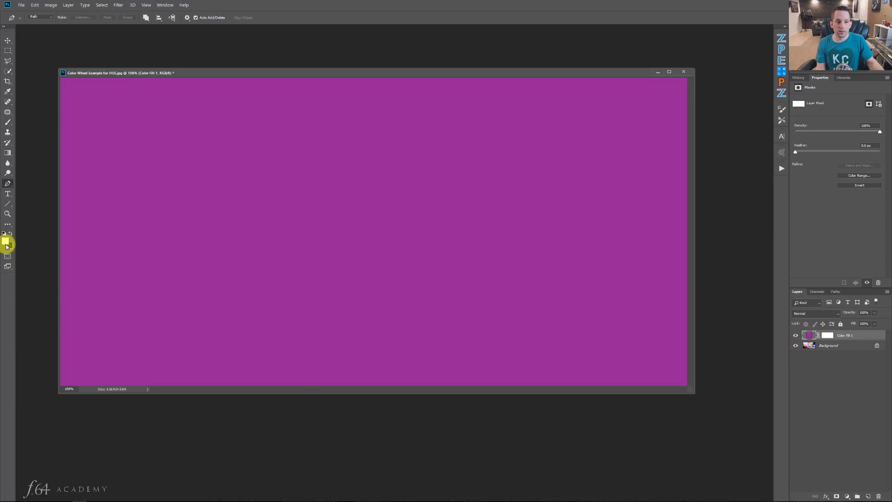
left_click(4, 242)
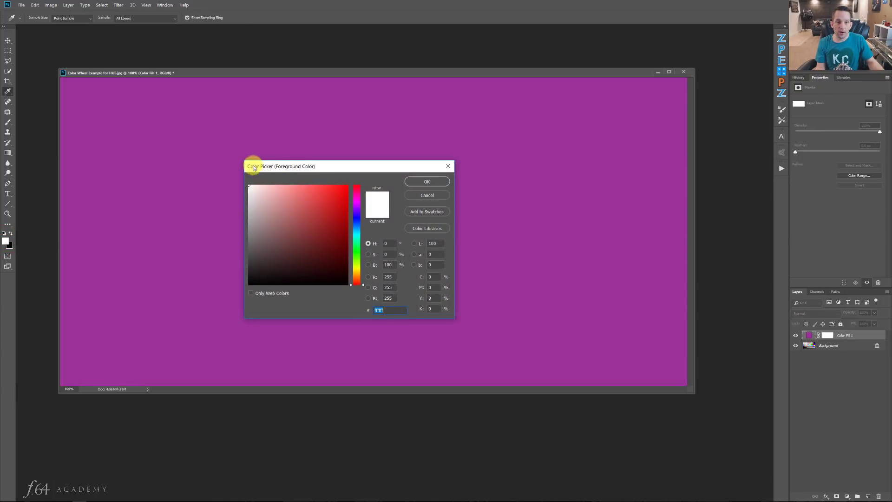
left_click(427, 195)
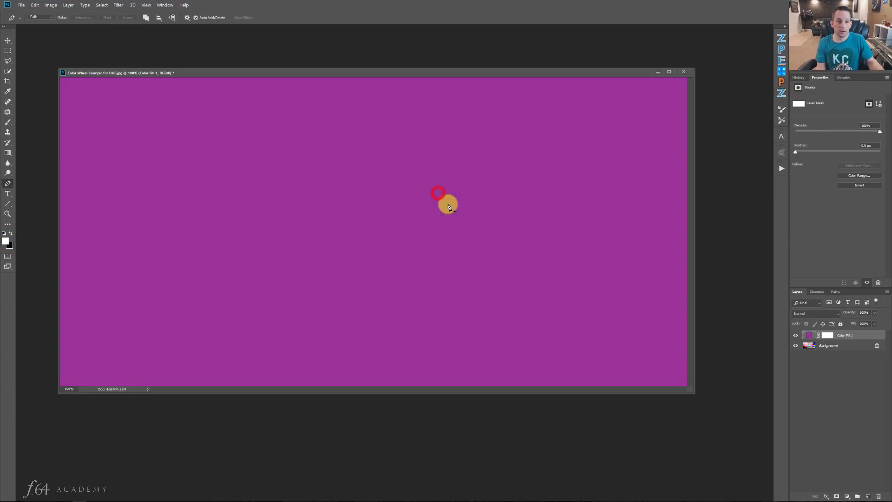
Reopen the fill's Color Picker and cycle the field through S, B, R, G, B, back to H
double_click(809, 336)
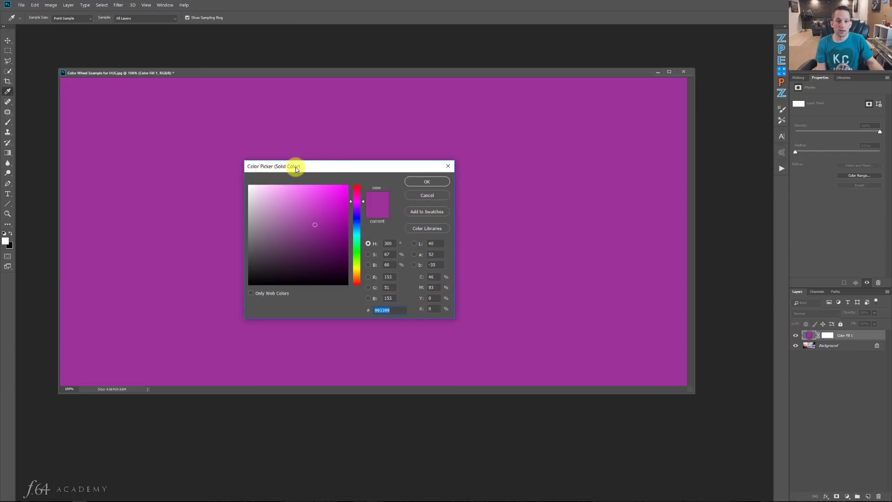
left_click(368, 254)
left_click(368, 265)
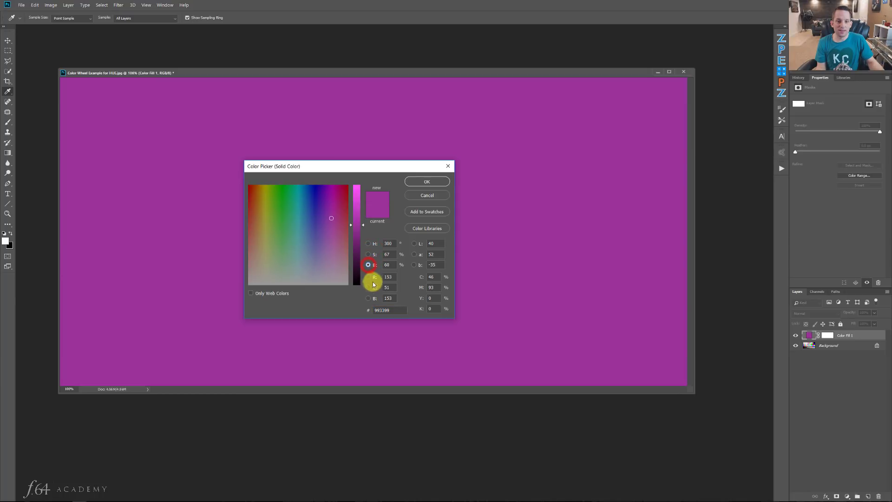
left_click(369, 277)
left_click(369, 288)
left_click(368, 298)
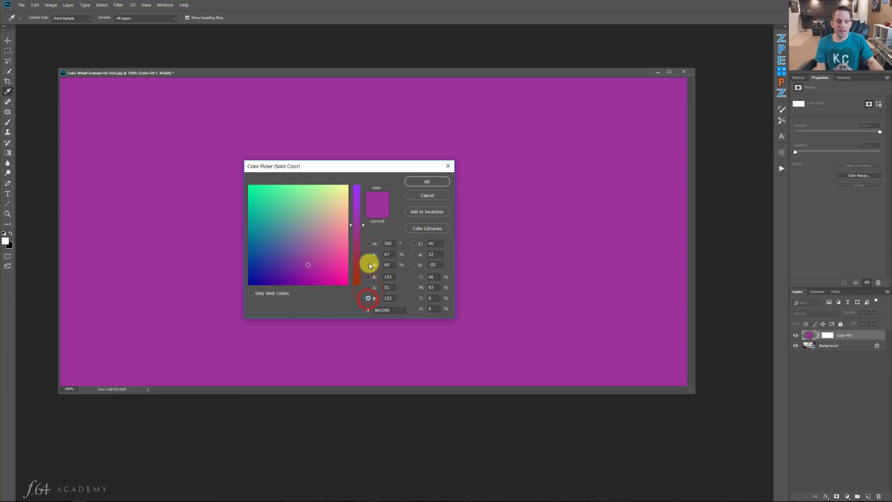
left_click(369, 243)
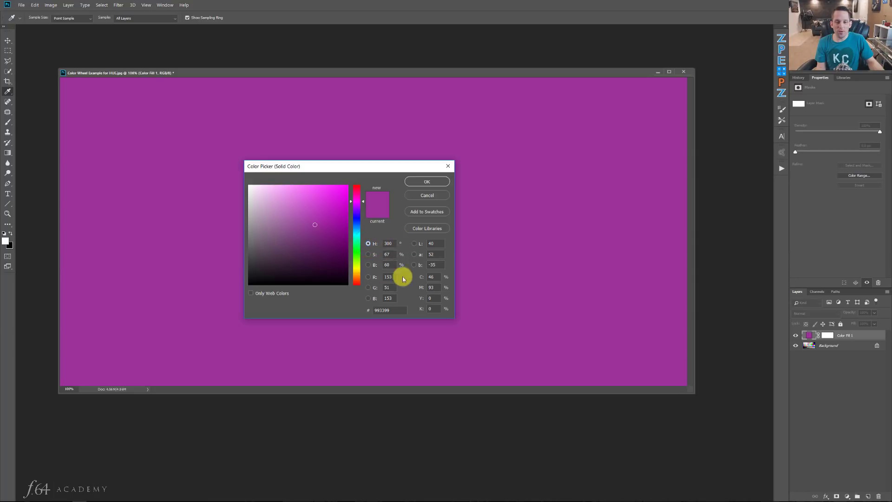
Pick a new shade in the field and hue slider, landing on blue-violet 6757c7
left_click(330, 202)
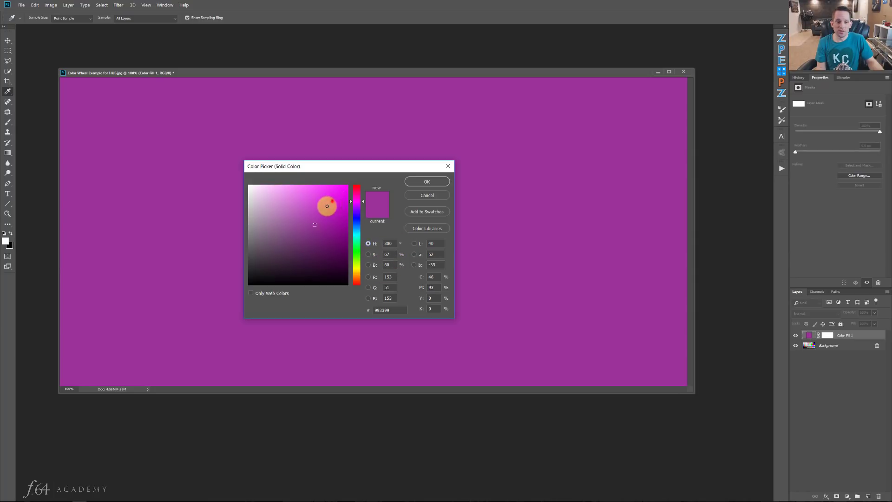
left_click(361, 200)
left_click(361, 199)
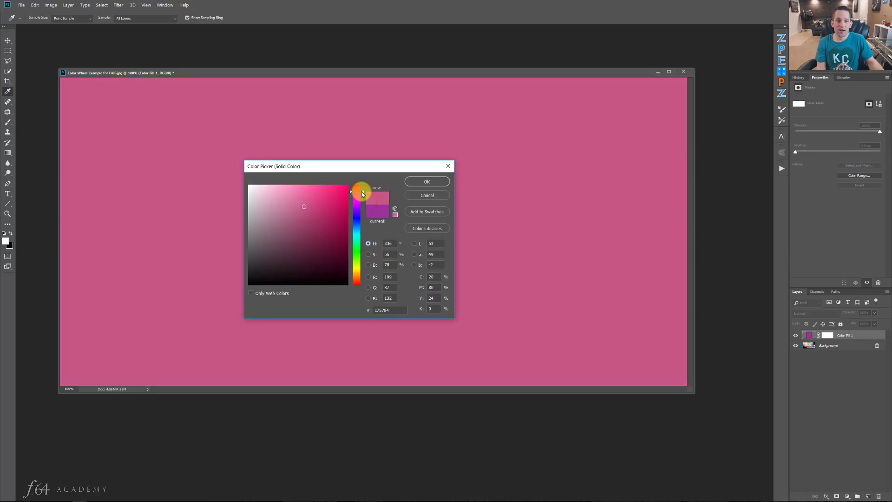
left_click_drag(360, 199, 358, 218)
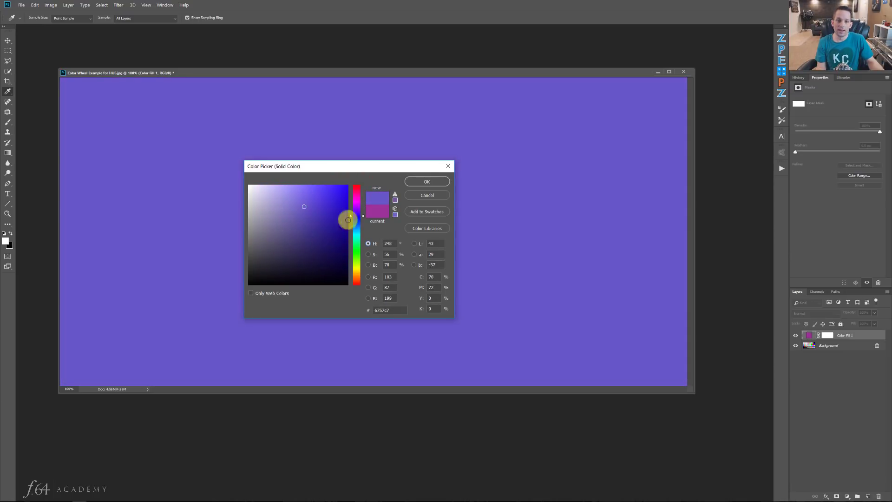